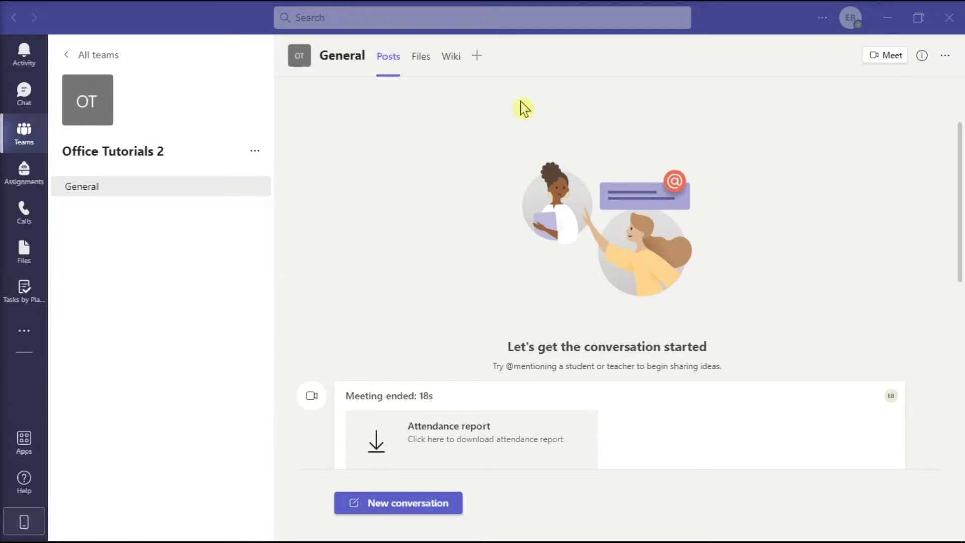
Open the General channel's Files in SharePoint from Teams
click(421, 56)
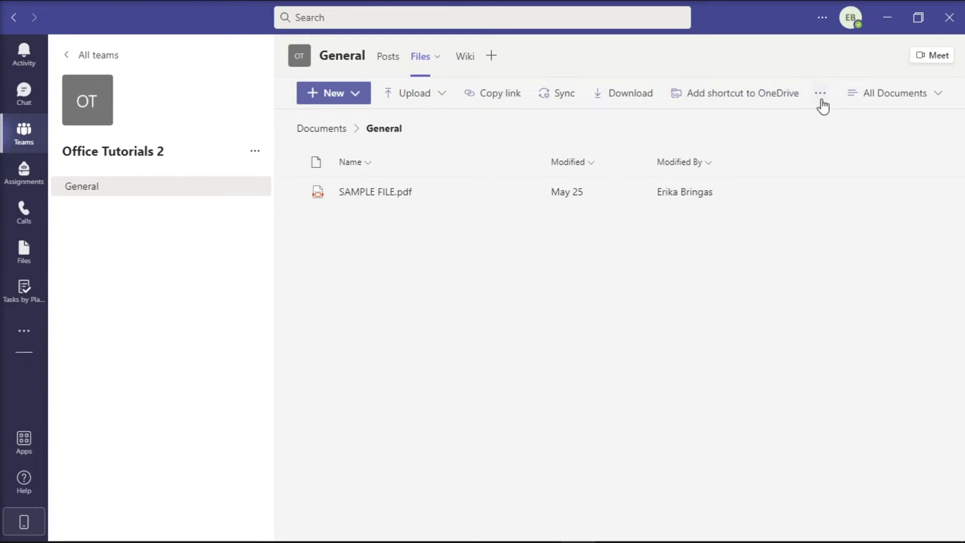
click(822, 94)
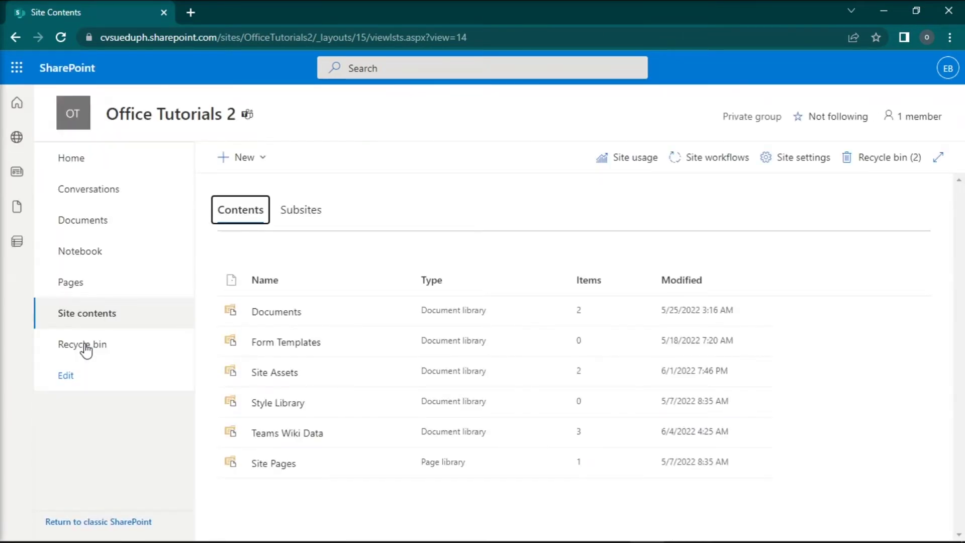
Browse to the Teams Wiki Data library's General folder and reveal its more-actions menu
click(273, 436)
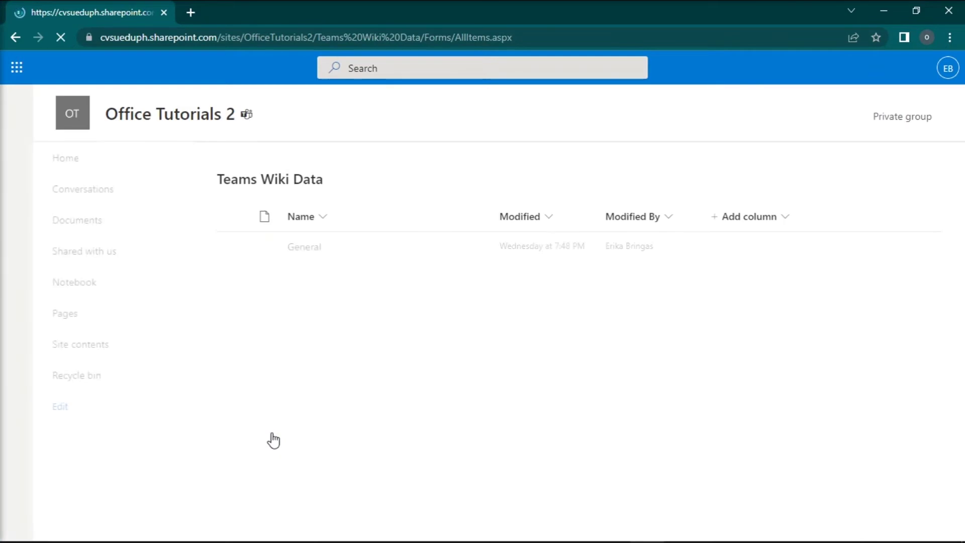
click(307, 278)
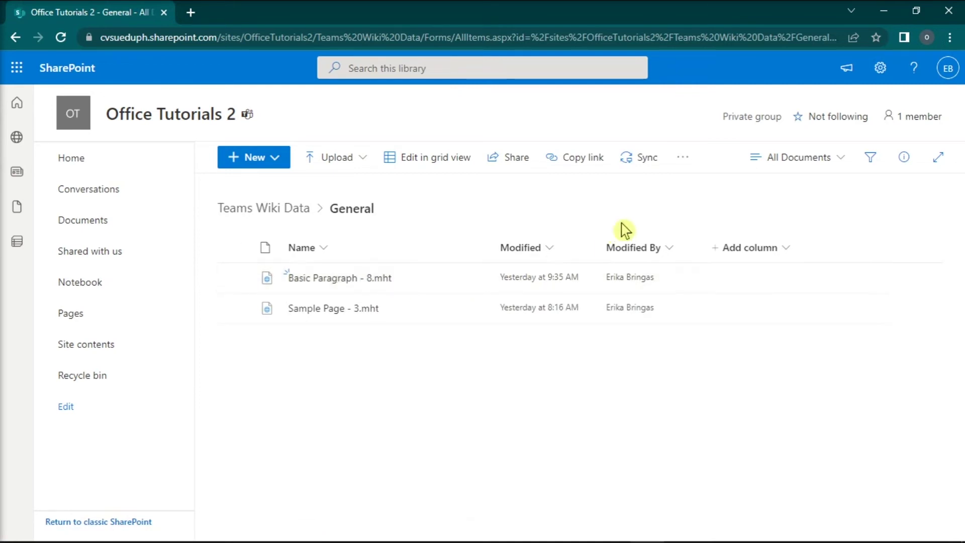
click(684, 159)
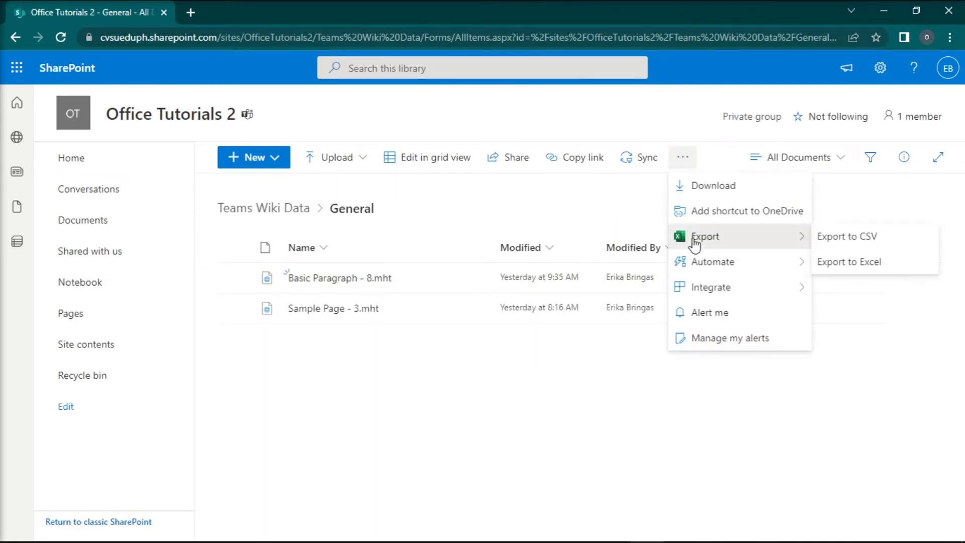
mouse_move(705, 236)
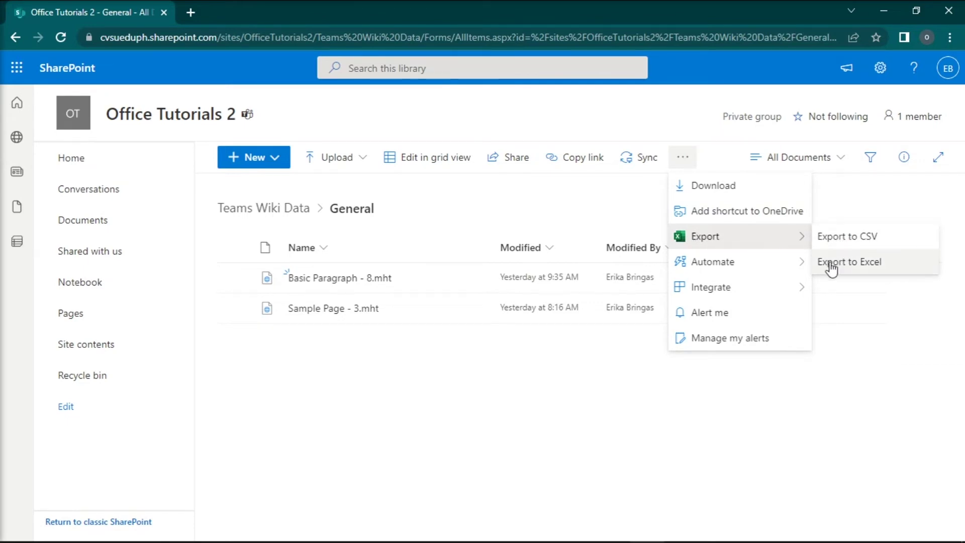
Export the General folder list to Excel, downloading query.iqy
click(864, 262)
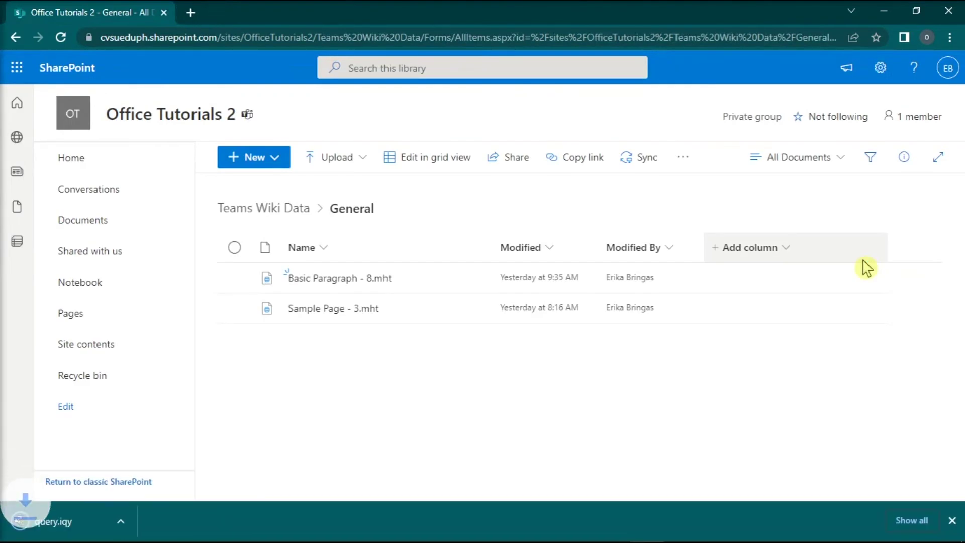